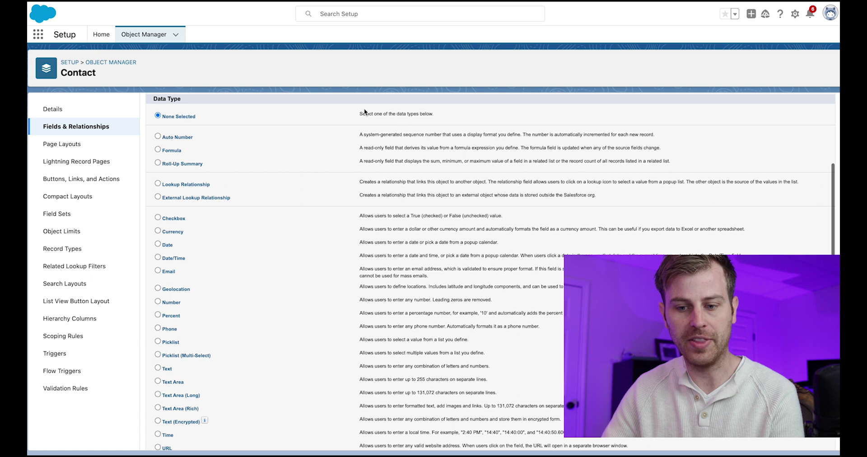
Step: Examine the available custom field data types, including Checkbox, Date, Picklist and Text
scroll(307, 139, down, 2)
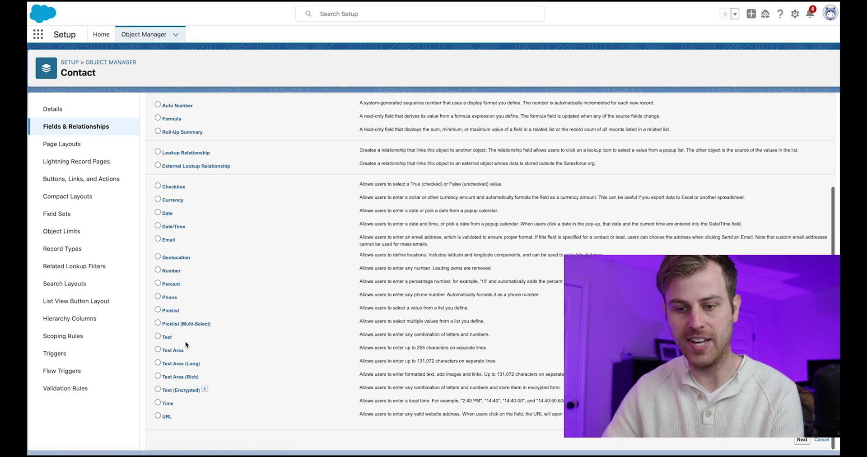
double_click(174, 187)
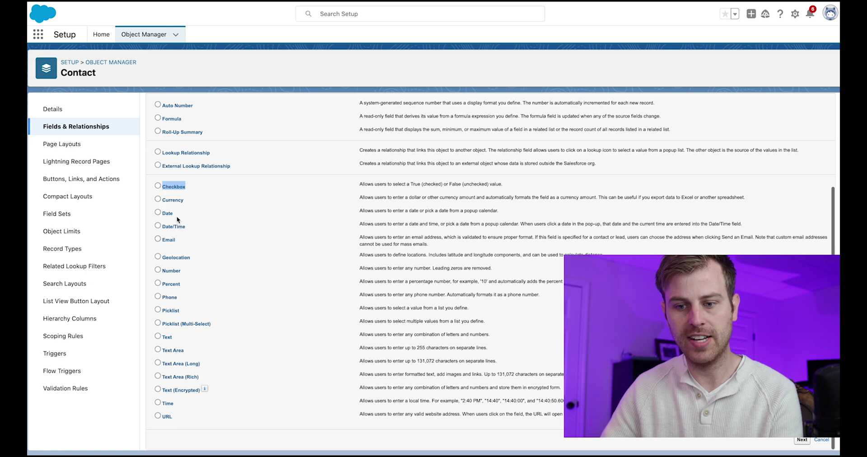
double_click(167, 213)
double_click(171, 311)
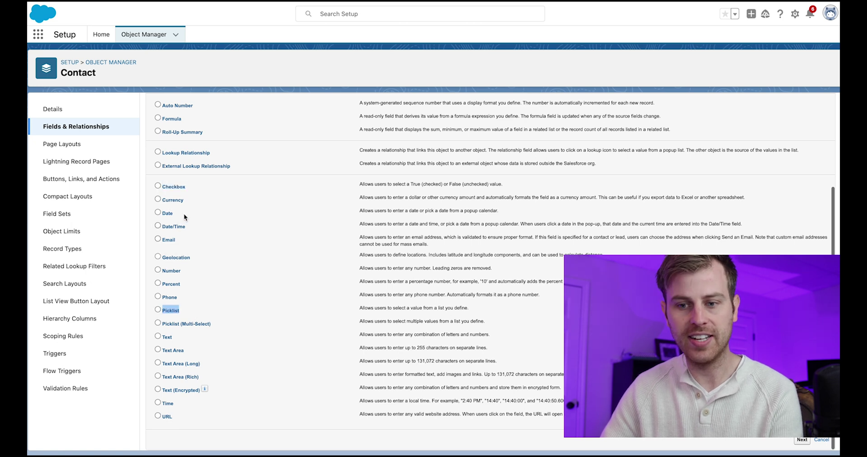
drag(183, 213, 155, 213)
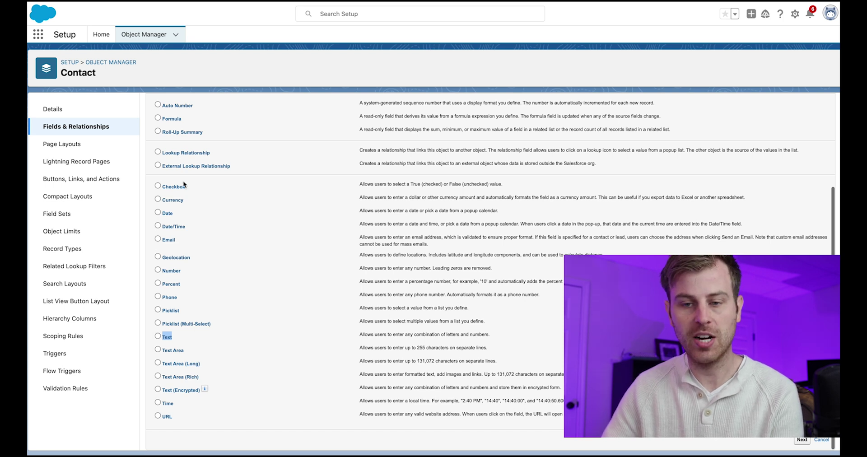
drag(183, 183, 152, 187)
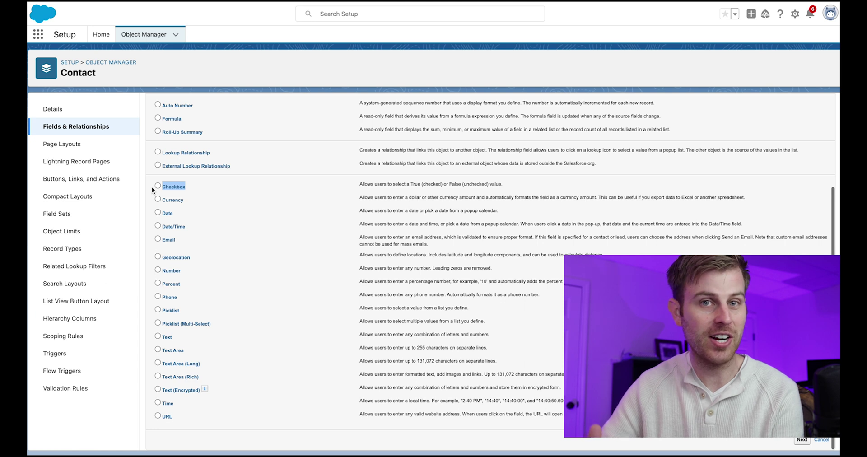
drag(181, 310, 153, 313)
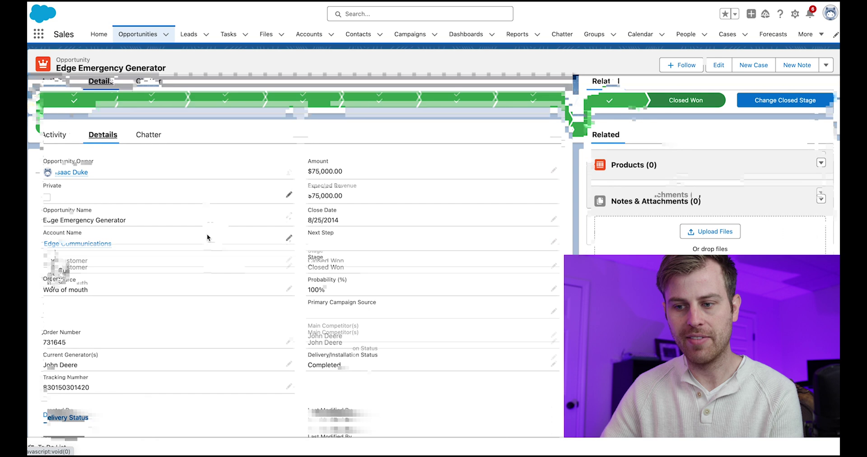
Step: Review the detail fields of the Edge Emergency Generator opportunity and open them for editing
scroll(207, 234, down, 3)
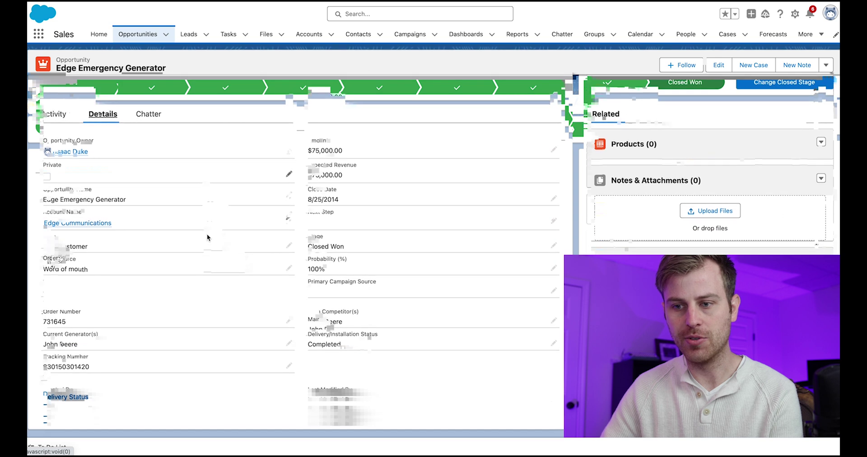
click(554, 193)
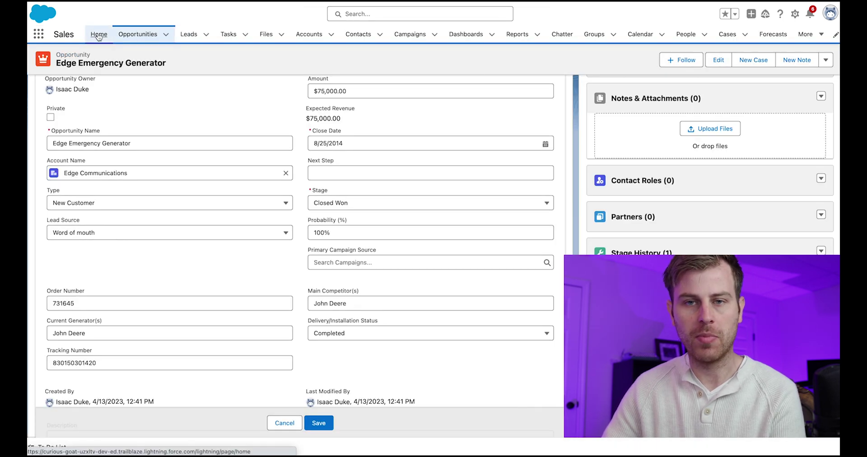
Step: Leave the opportunity record and open the Object Manager in Setup
click(99, 34)
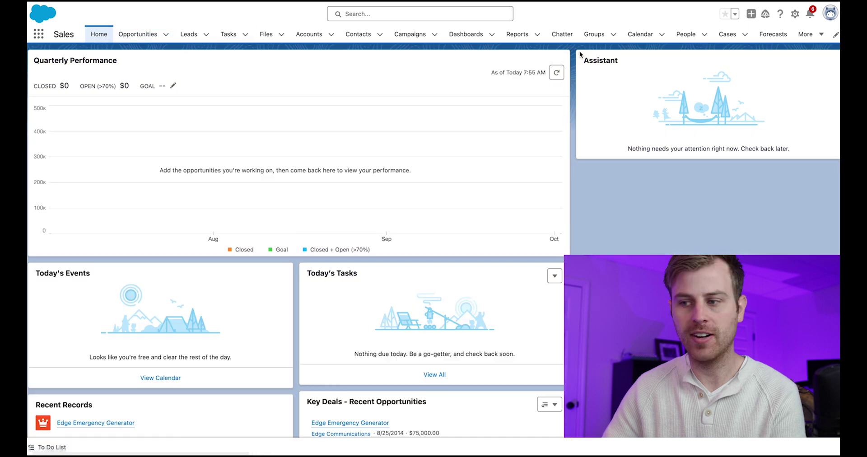
click(795, 14)
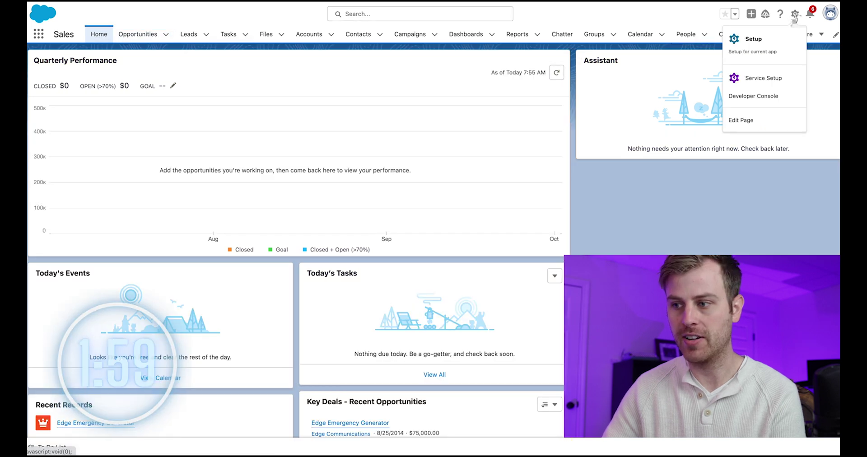
click(755, 41)
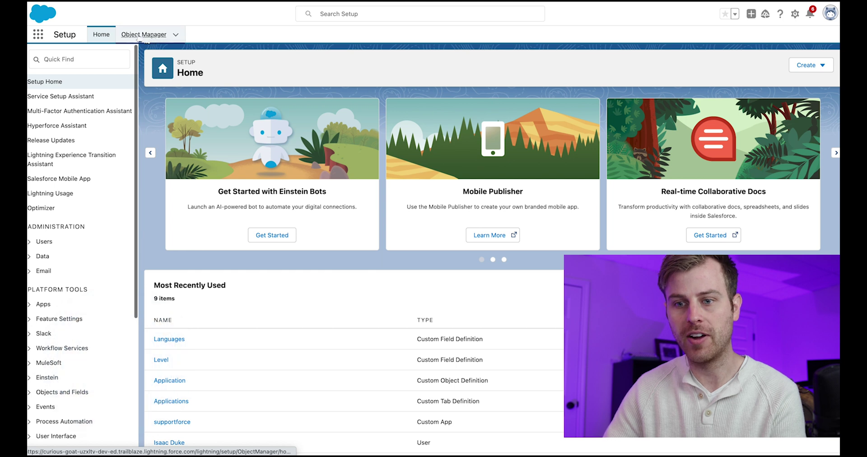
click(139, 36)
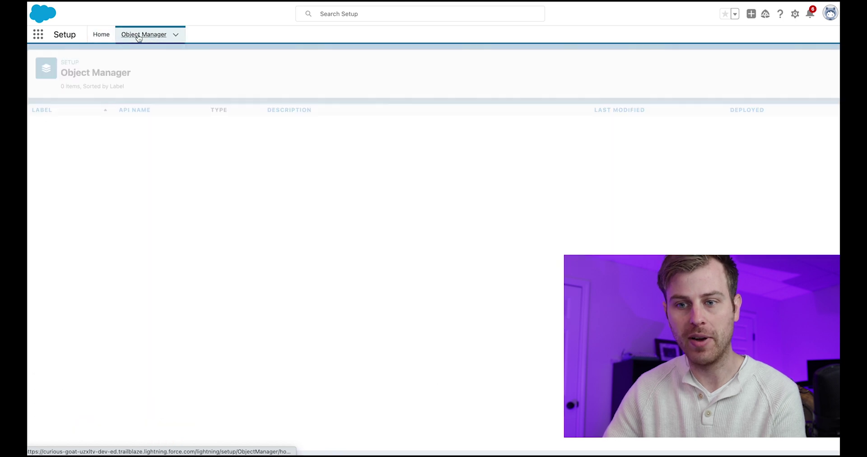
Step: Find the Contact object, open its fields and relationships, and search them for "preferred"
click(671, 65)
text(contact)
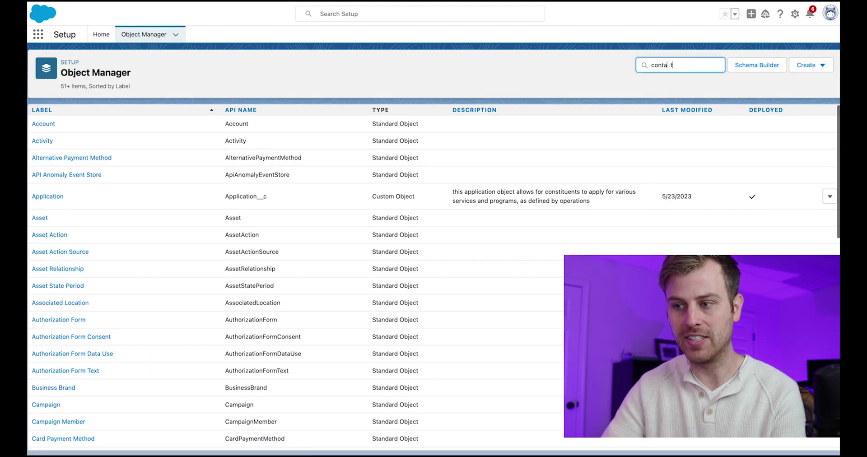
click(44, 124)
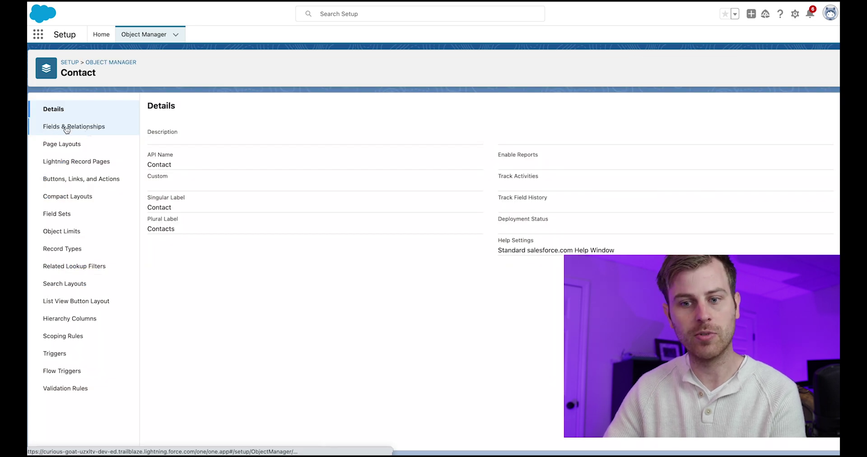
click(89, 128)
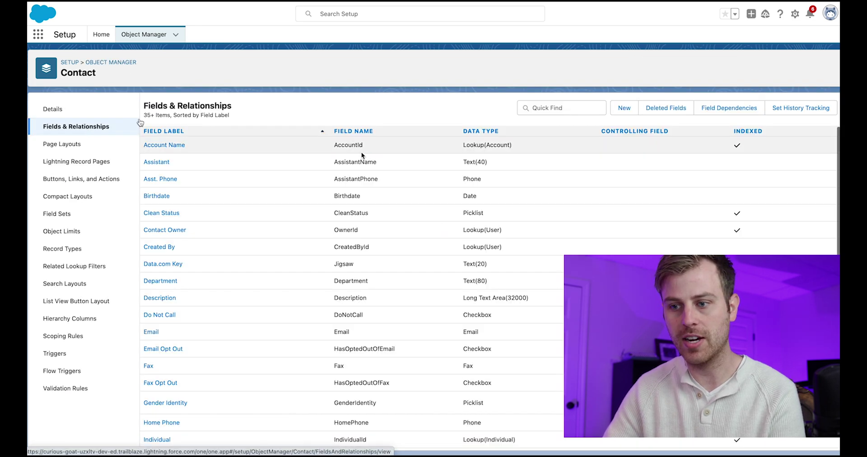
click(539, 109)
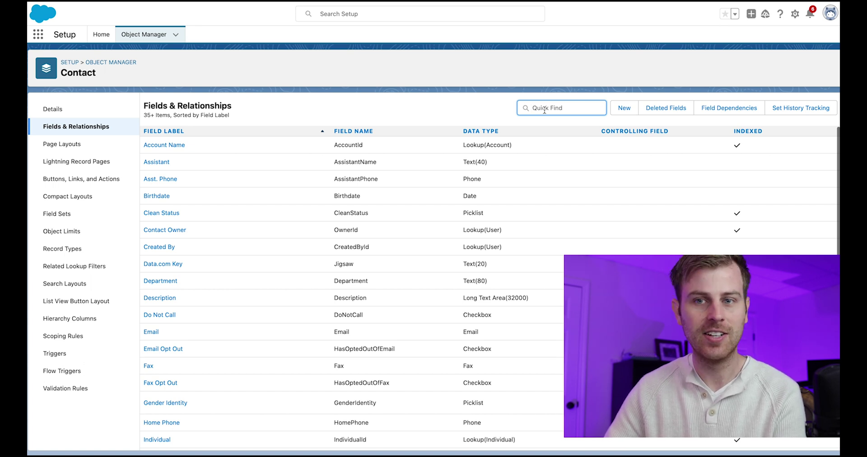
text(preferred)
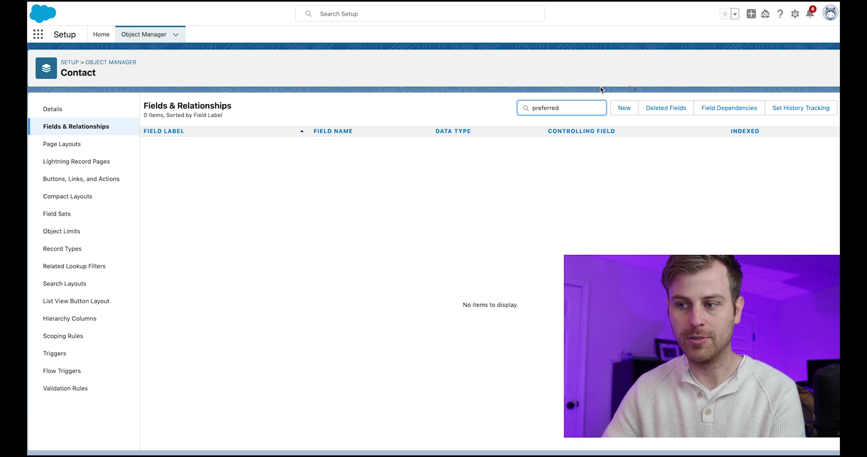
Step: Start a new custom field on the Contact object with the Text data type and continue to its details
click(627, 108)
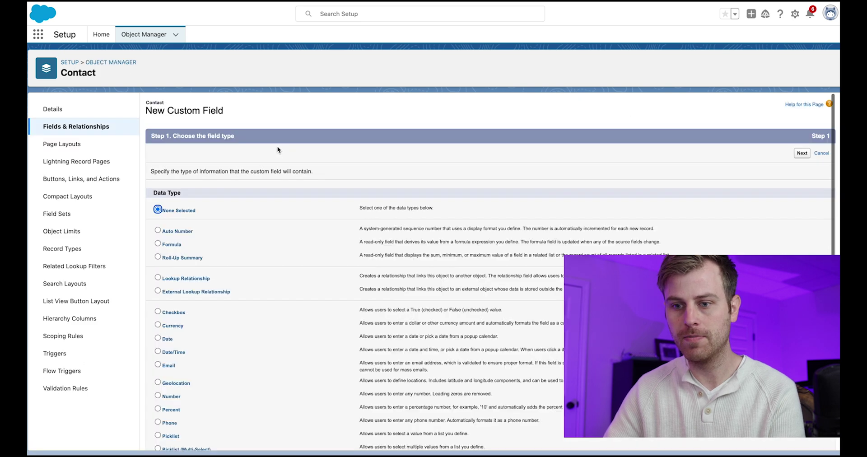
scroll(193, 298, down, 5)
click(157, 336)
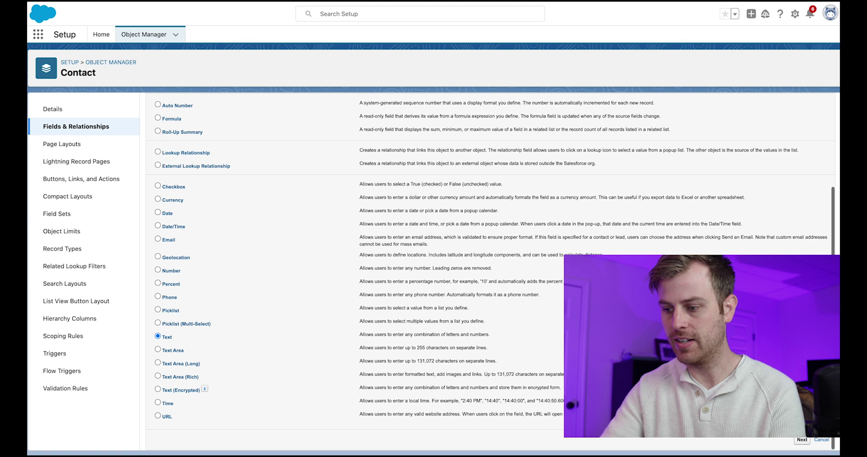
click(806, 442)
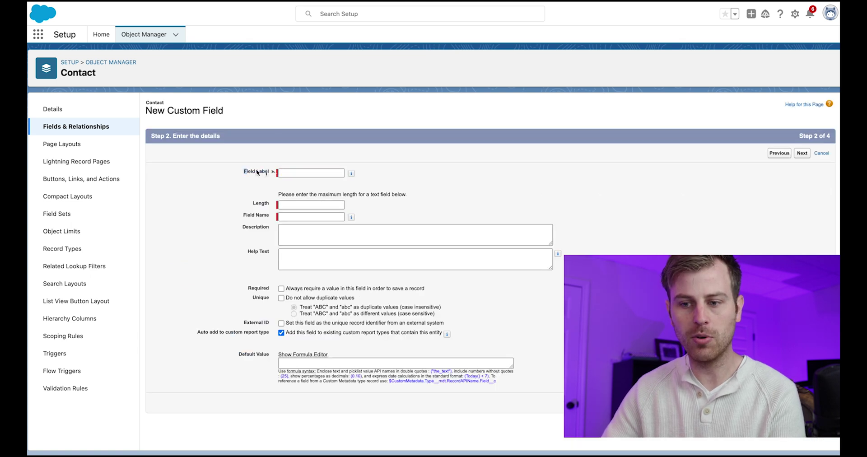
drag(243, 216, 271, 218)
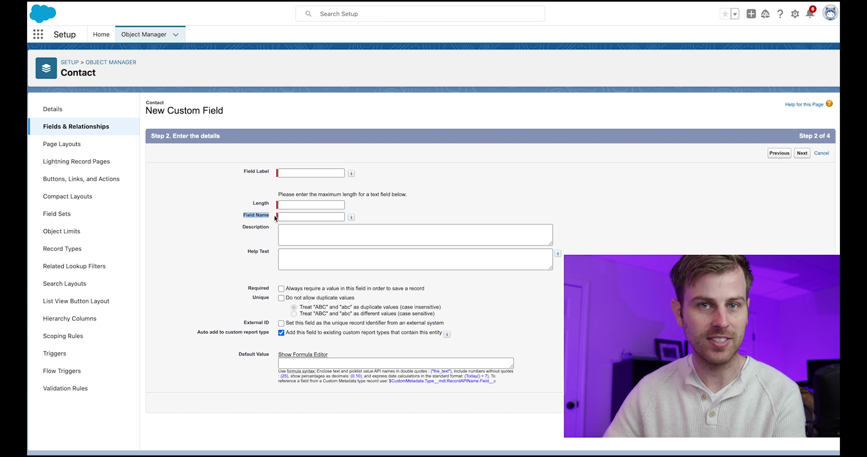
click(312, 173)
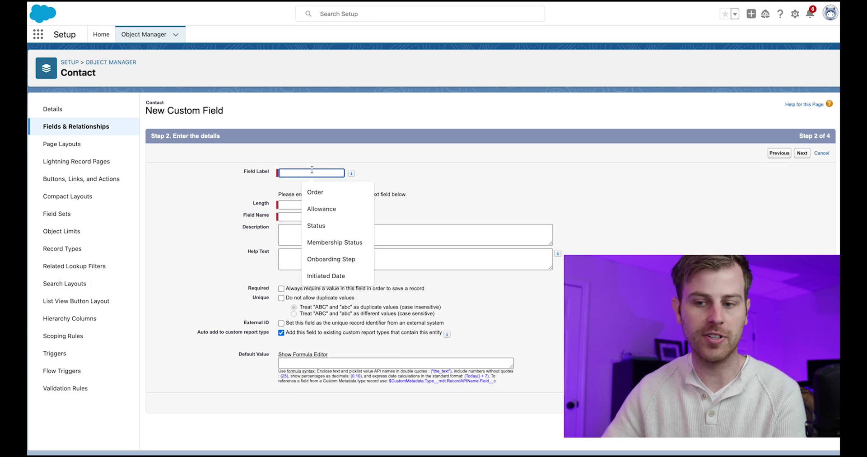
key(Escape)
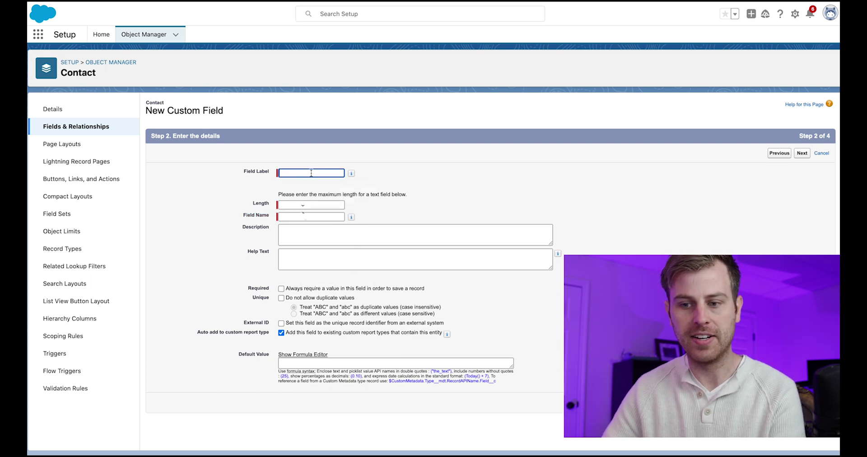
click(302, 217)
key(Escape)
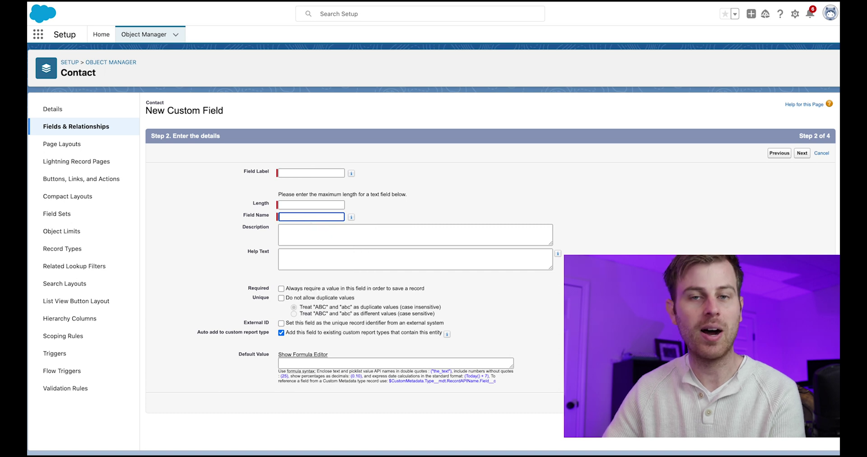
Step: Set the field label Preferred Name, length 255 and description "This is the preferred name for the contact, provided by them in most cases"
click(302, 174)
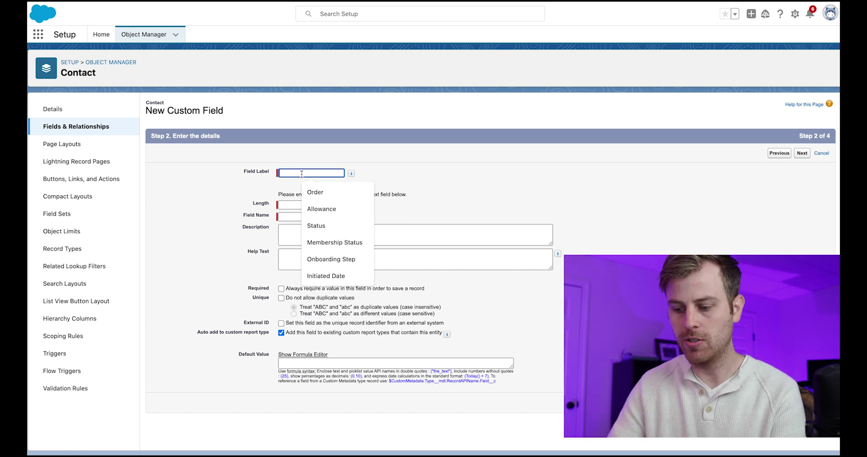
text(P)
key(BackSpace)
text(Preferred Name)
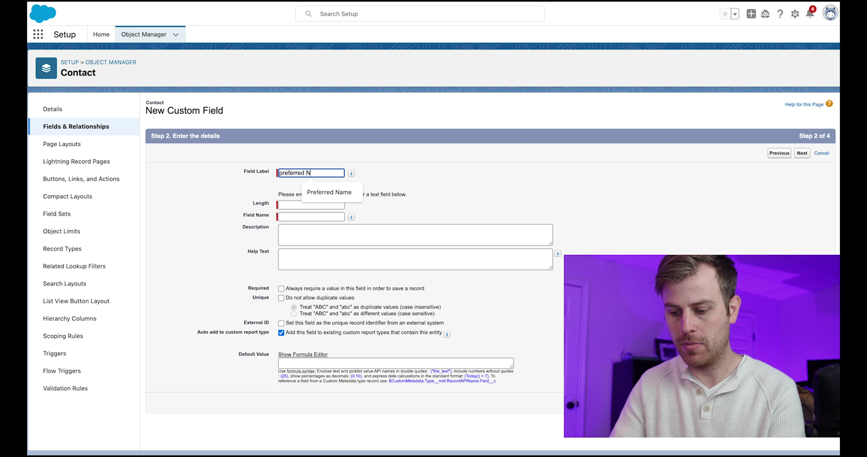
key(Tab)
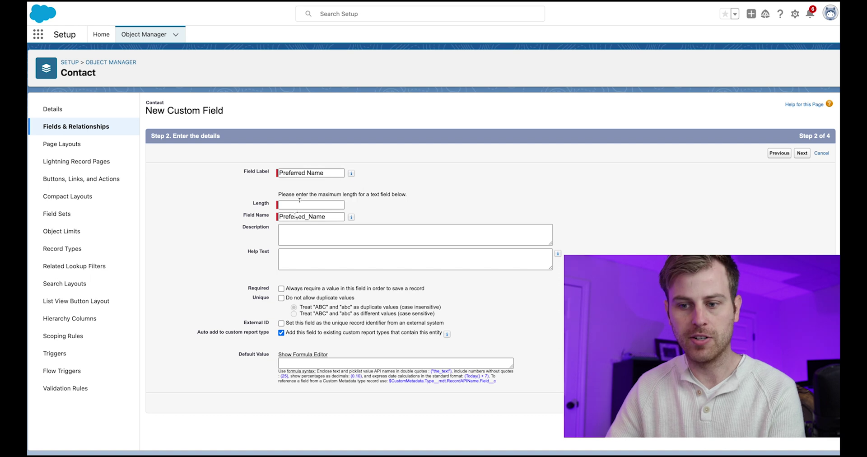
click(340, 205)
text(255)
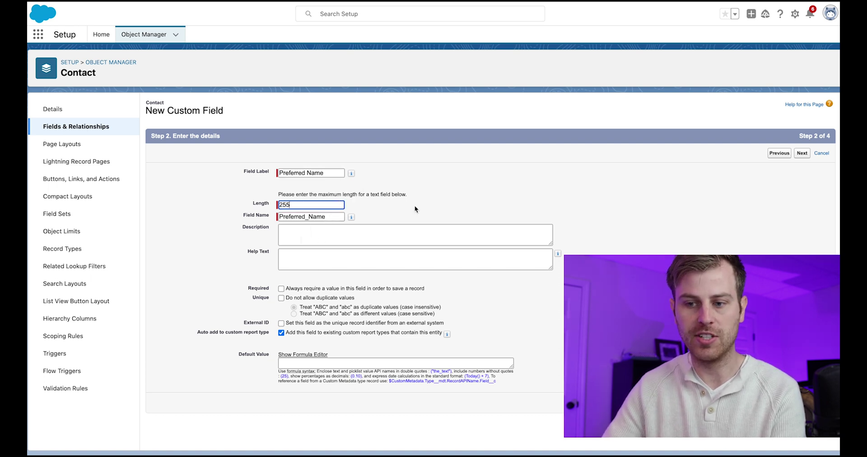
click(415, 205)
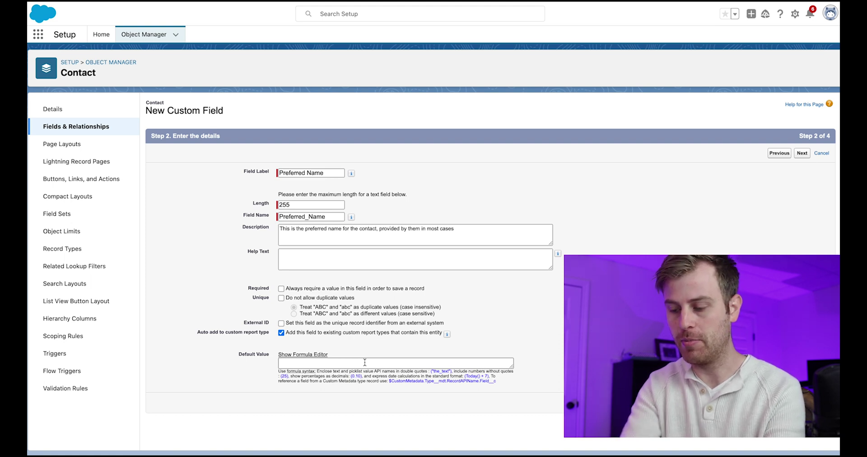
key(Return)
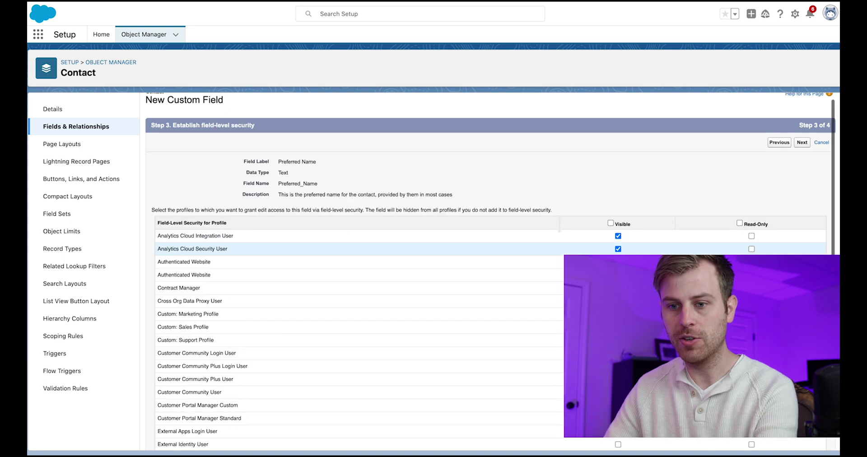
Step: Make the Preferred Name field visible to all profiles without read-only restriction and continue
scroll(490, 271, down, 5)
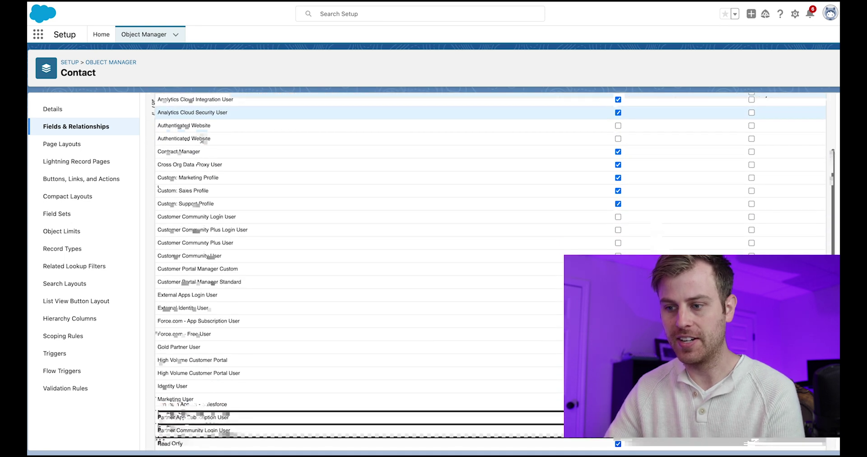
scroll(638, 213, up, 3)
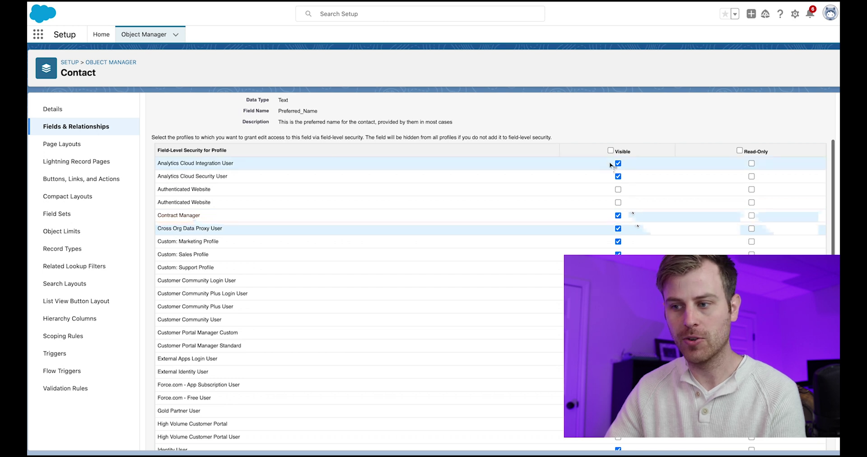
click(611, 150)
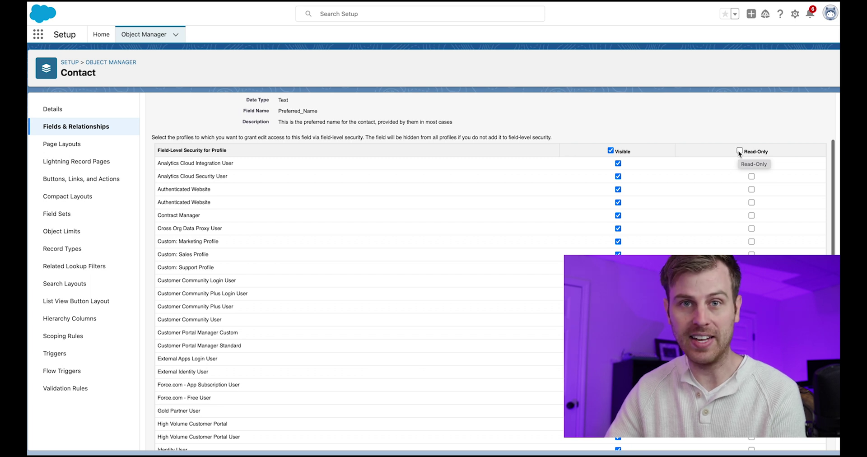
scroll(738, 150, down, 10)
click(818, 443)
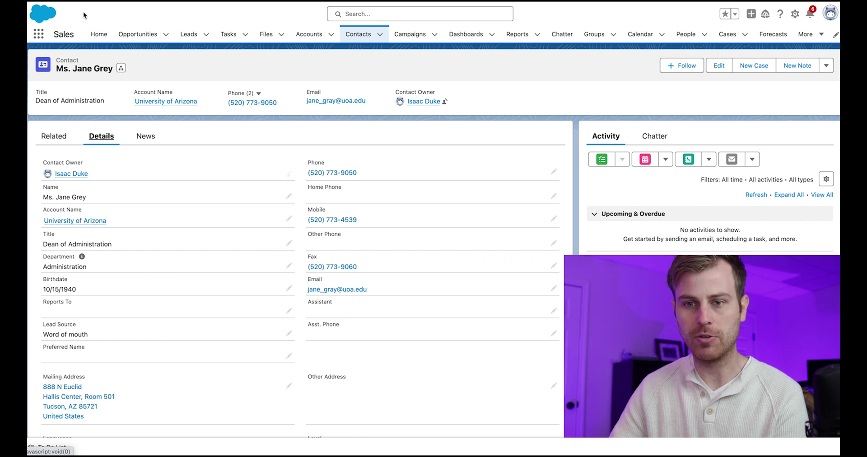
Step: Locate the Preferred Name field in the contact record's details and open it for editing
scroll(94, 251, down, 3)
drag(91, 246, 41, 246)
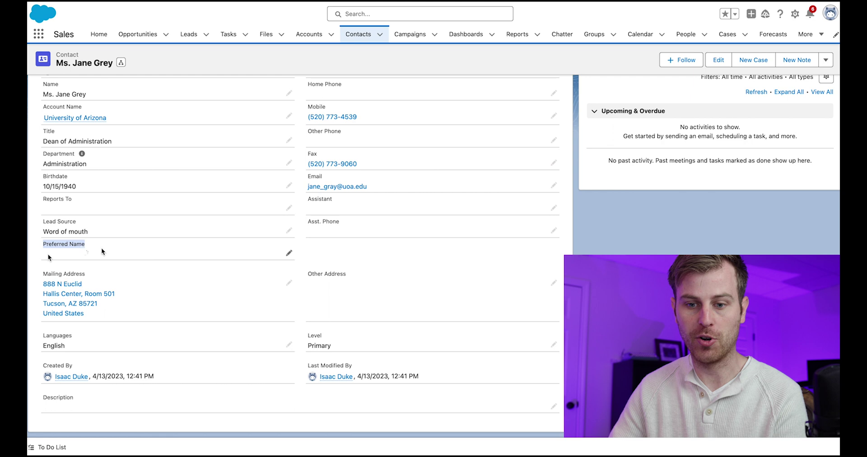
click(289, 253)
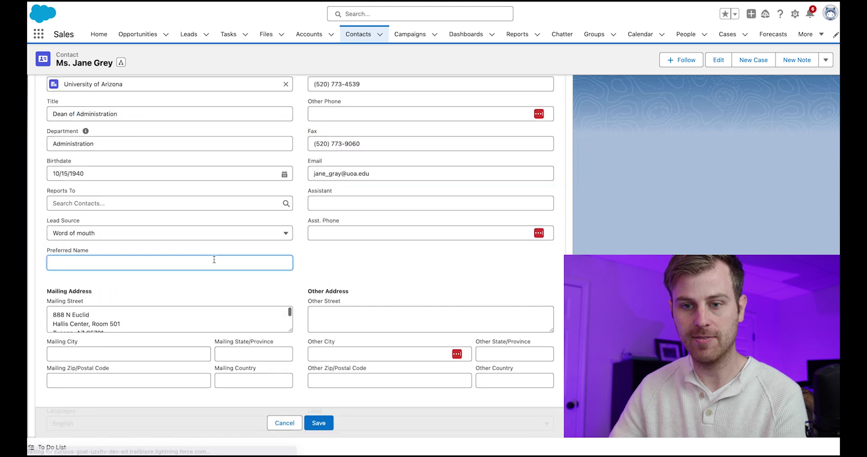